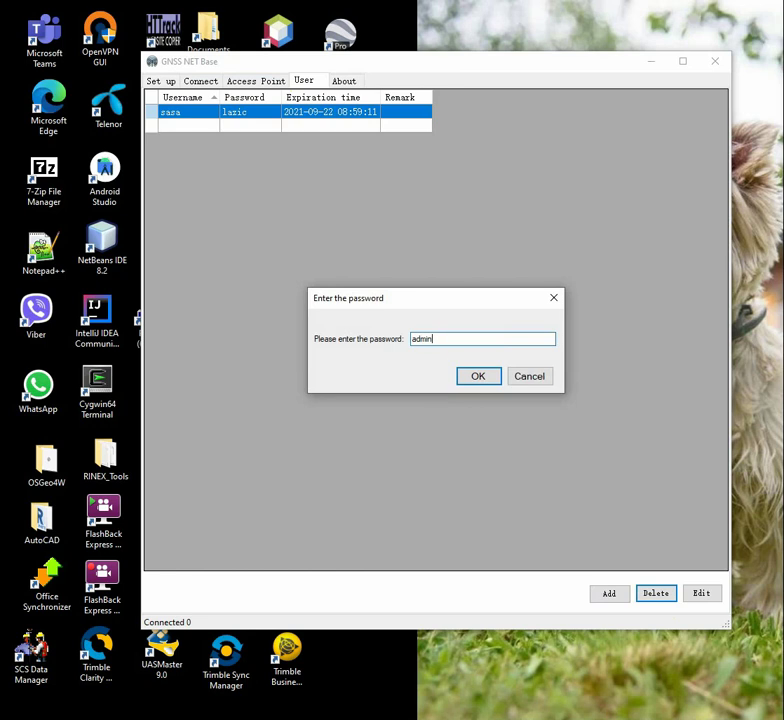
- Delete the existing user account, confirming with the admin password
click(488, 379)
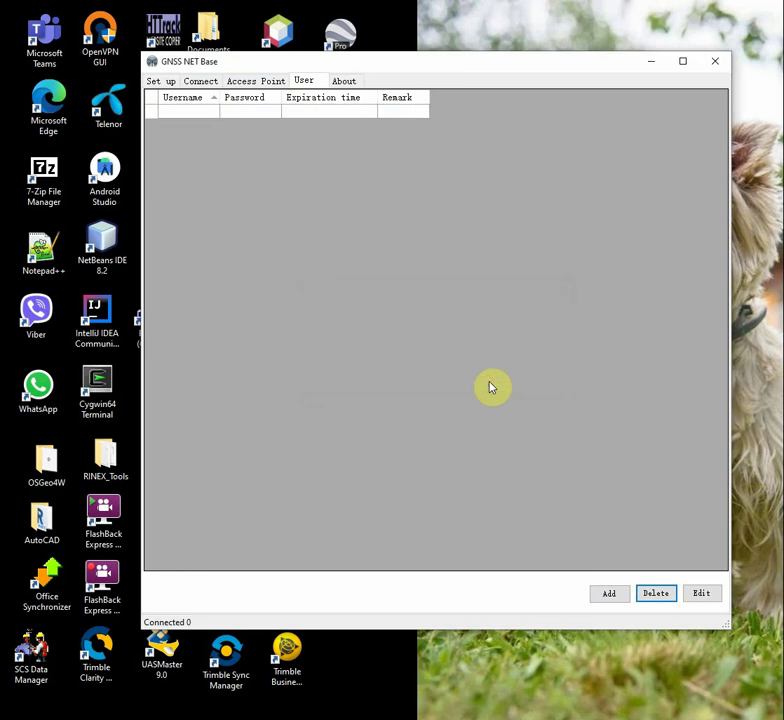
- Add a new user with username, password, a one-week expiry and a remark
click(604, 594)
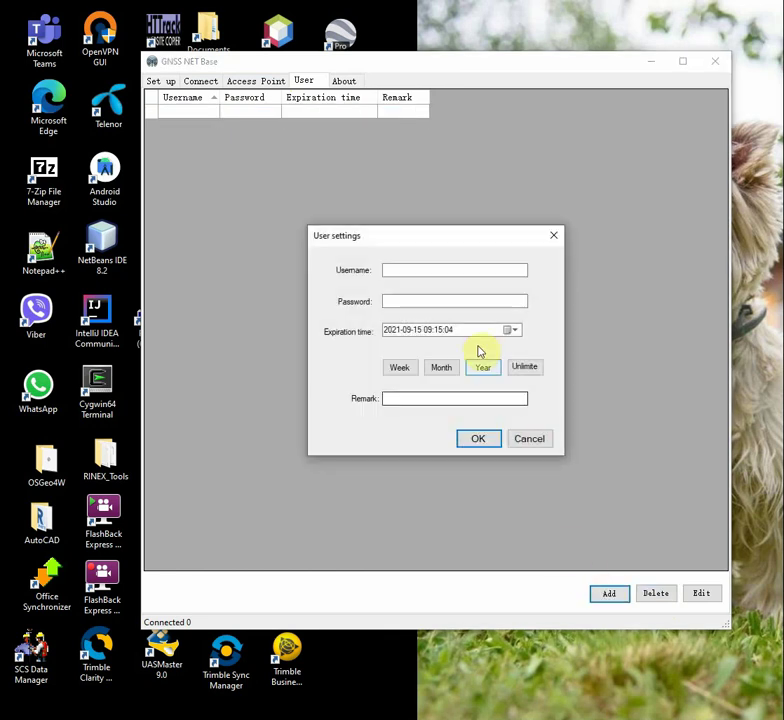
click(448, 270)
text(sasa)
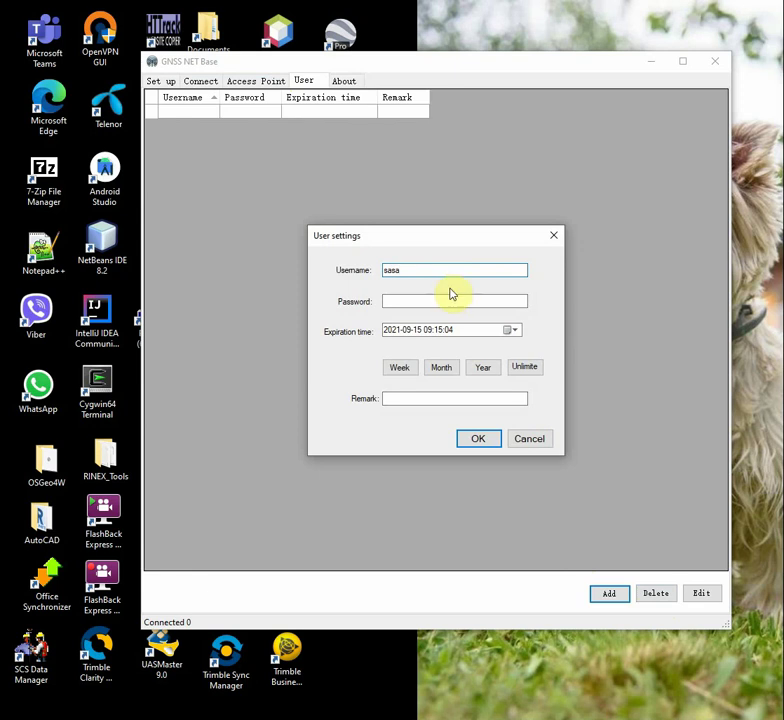
click(448, 300)
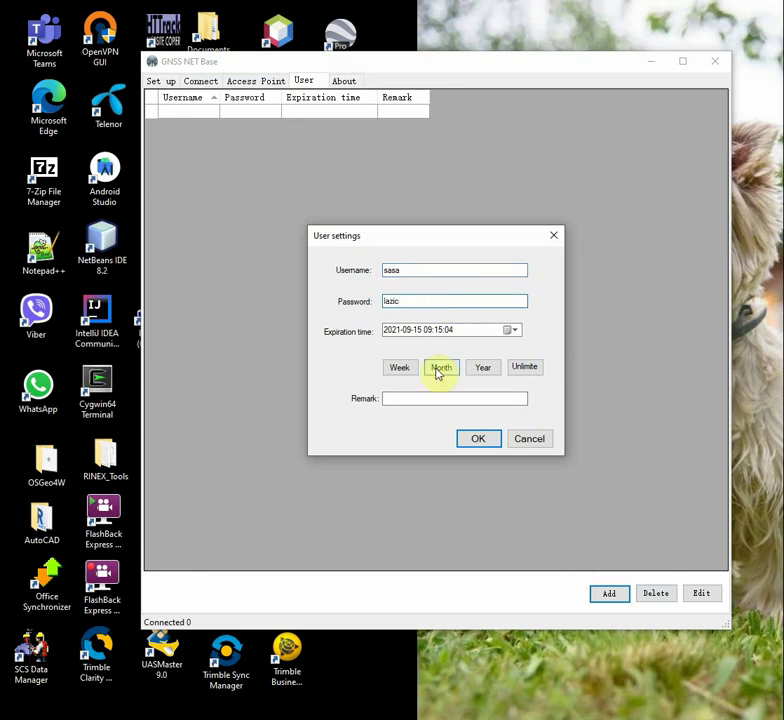
click(405, 370)
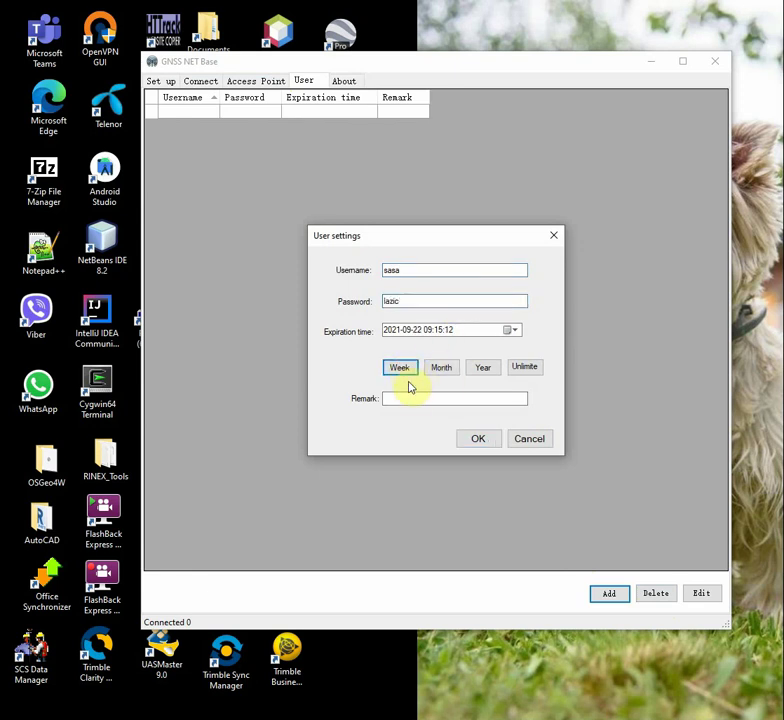
click(413, 398)
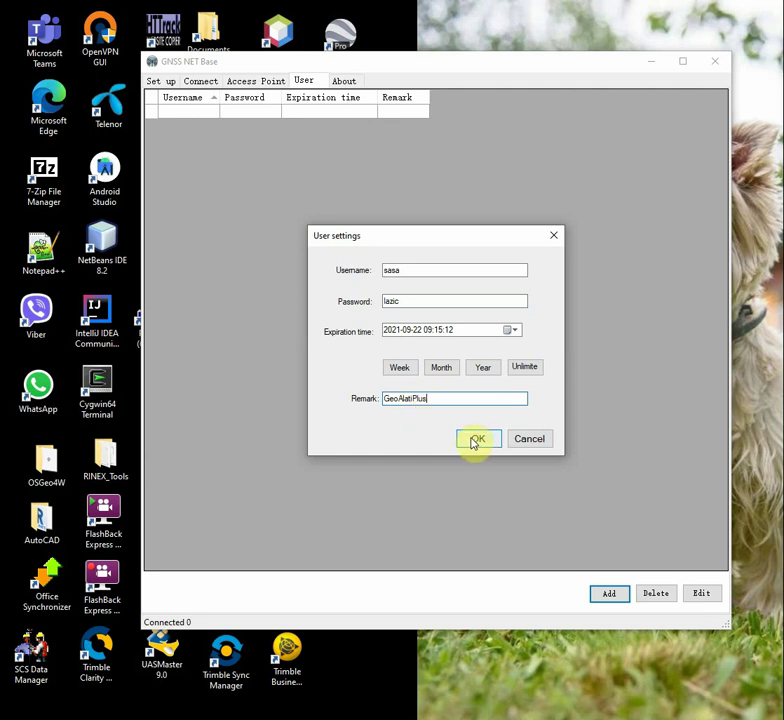
click(475, 440)
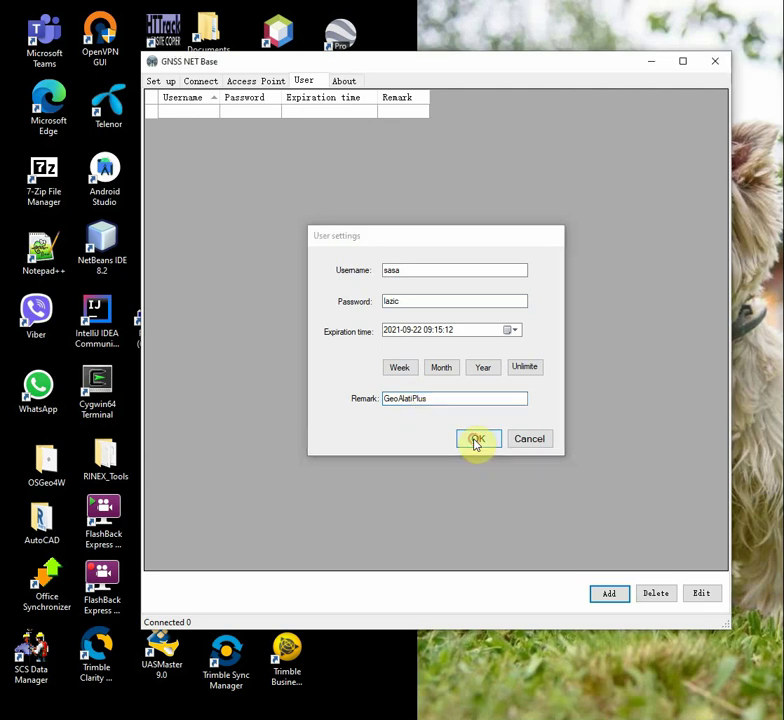
- Authorize adding the new user with the admin password
click(445, 337)
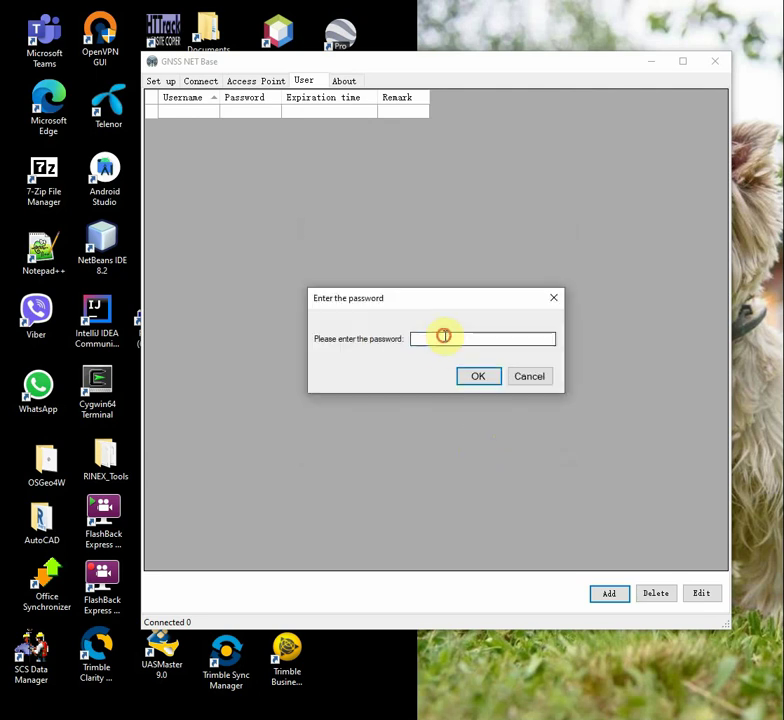
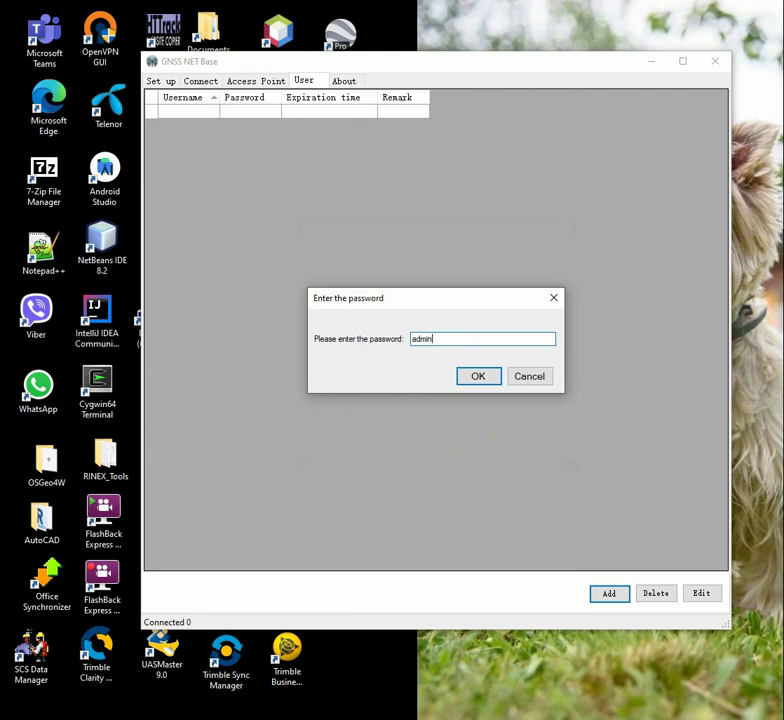
click(473, 376)
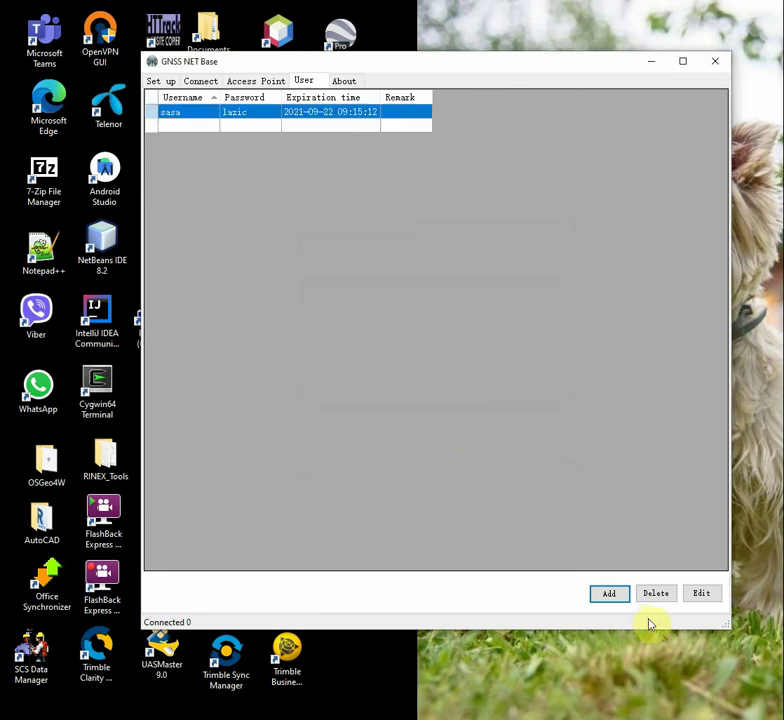
- Add a second user with its own password, a one-year expiry and a remark
click(611, 595)
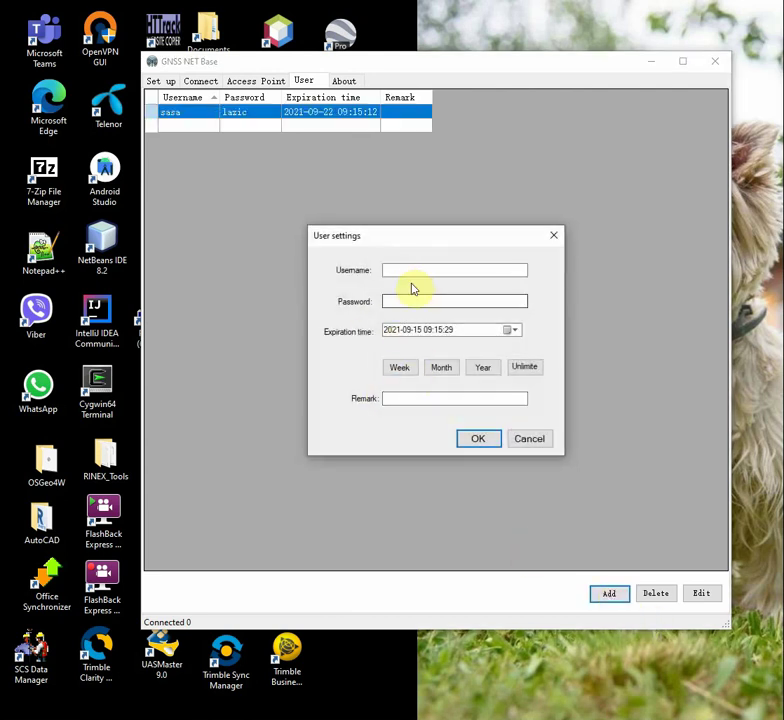
click(413, 268)
text(deki)
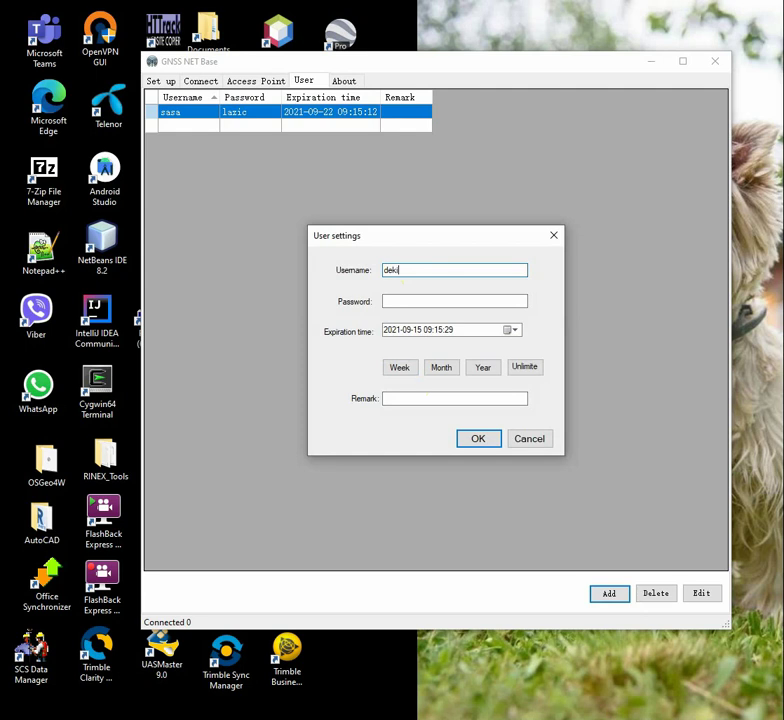
key(Tab)
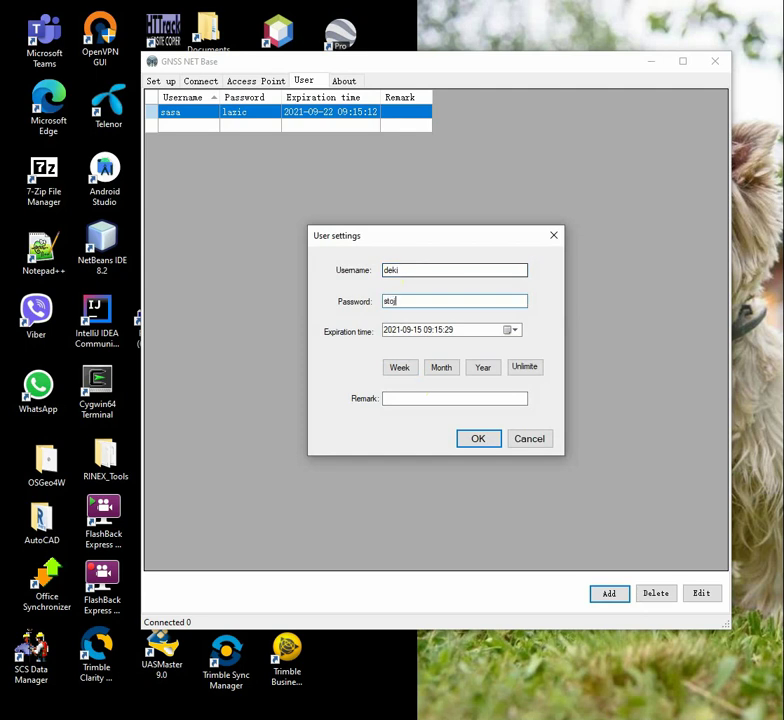
click(494, 373)
click(467, 398)
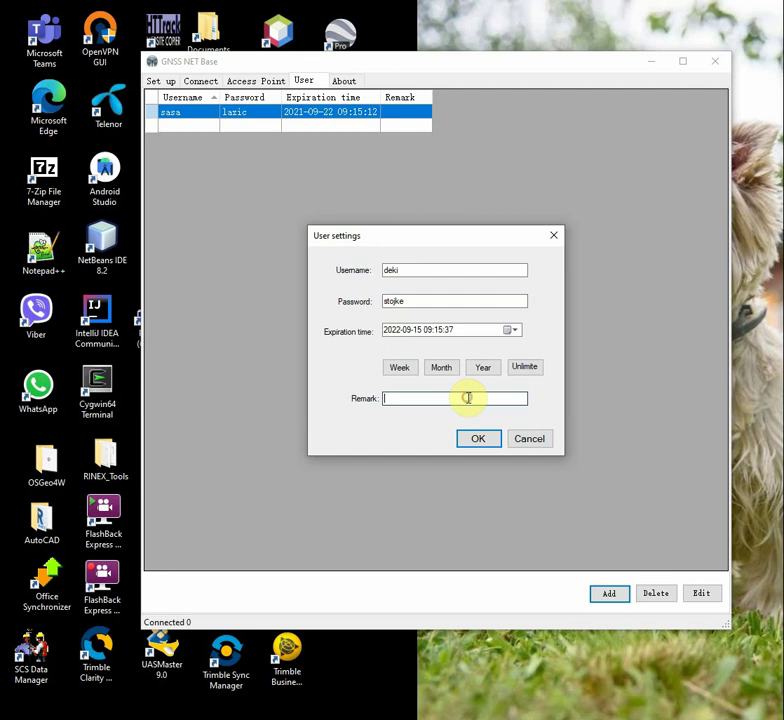
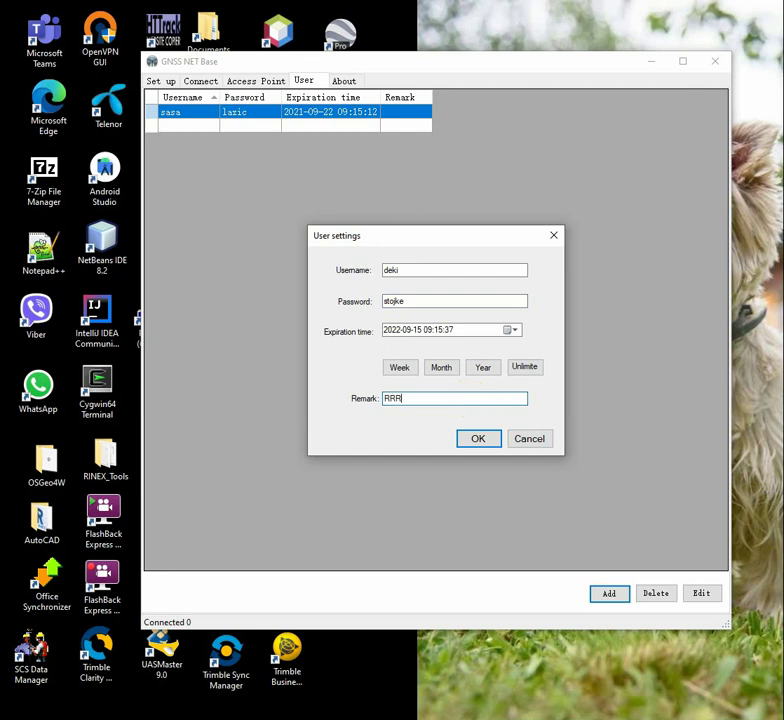
click(481, 438)
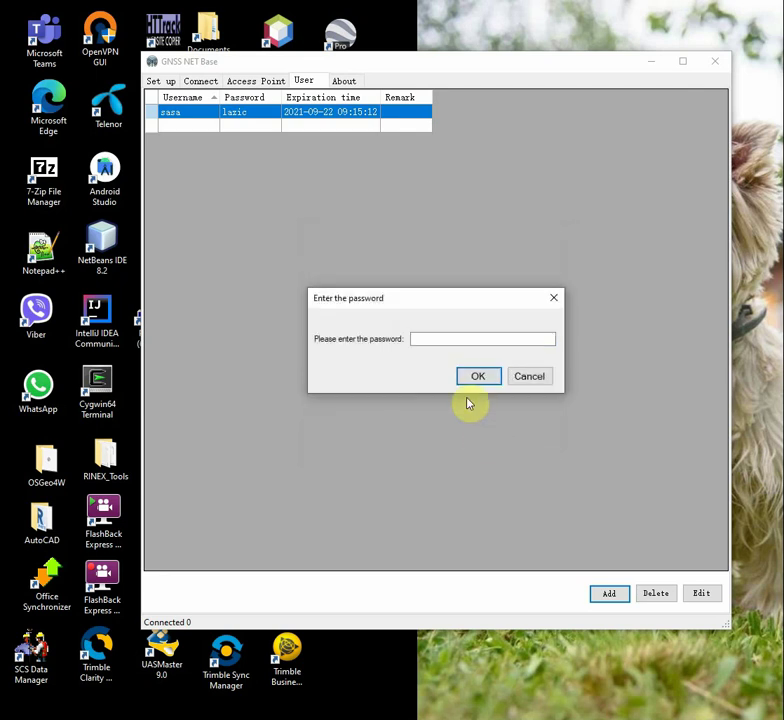
- Authorize adding the second user with the admin password
click(450, 340)
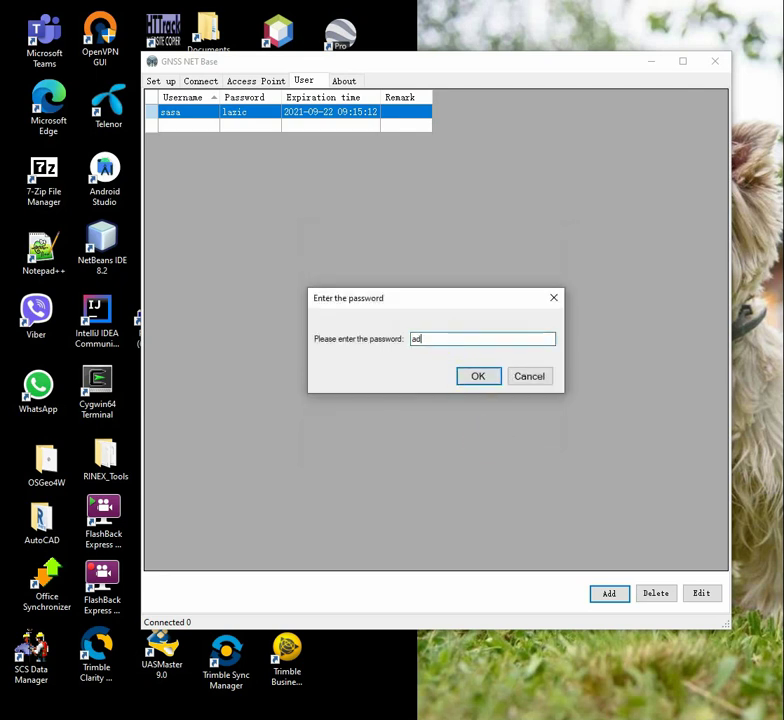
click(474, 376)
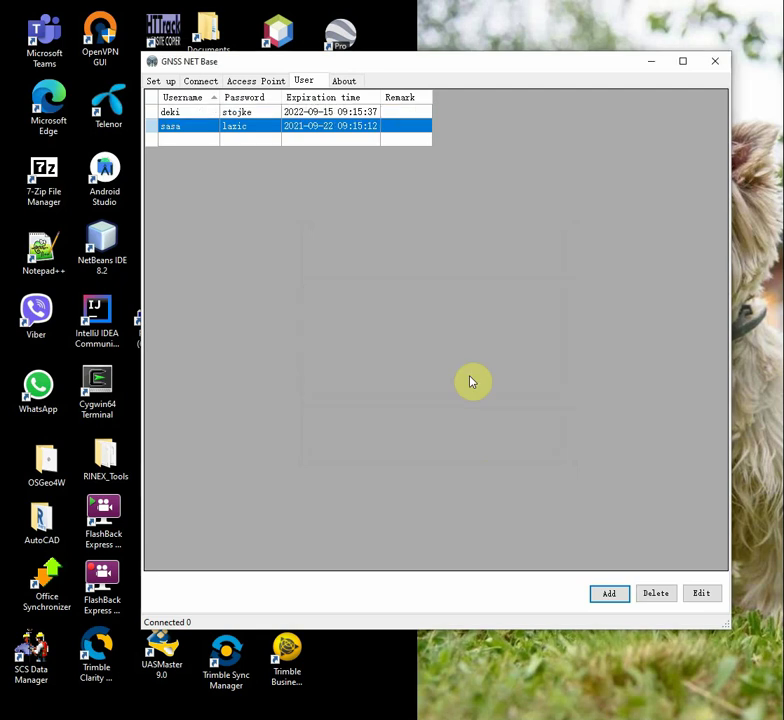
- Enter CORS IP 93.87.56.29, port 2101, caster username and password, then fetch access points
click(250, 84)
click(208, 84)
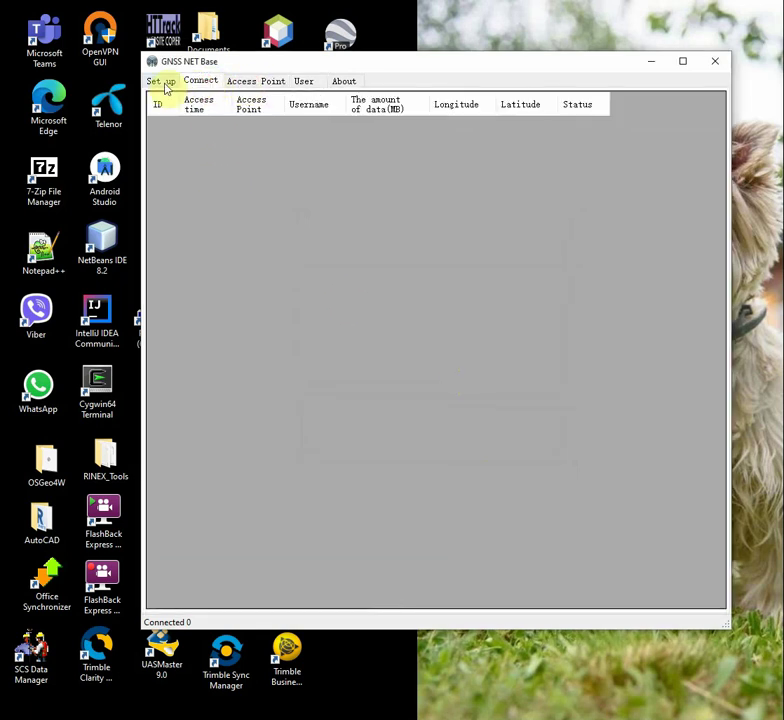
click(163, 82)
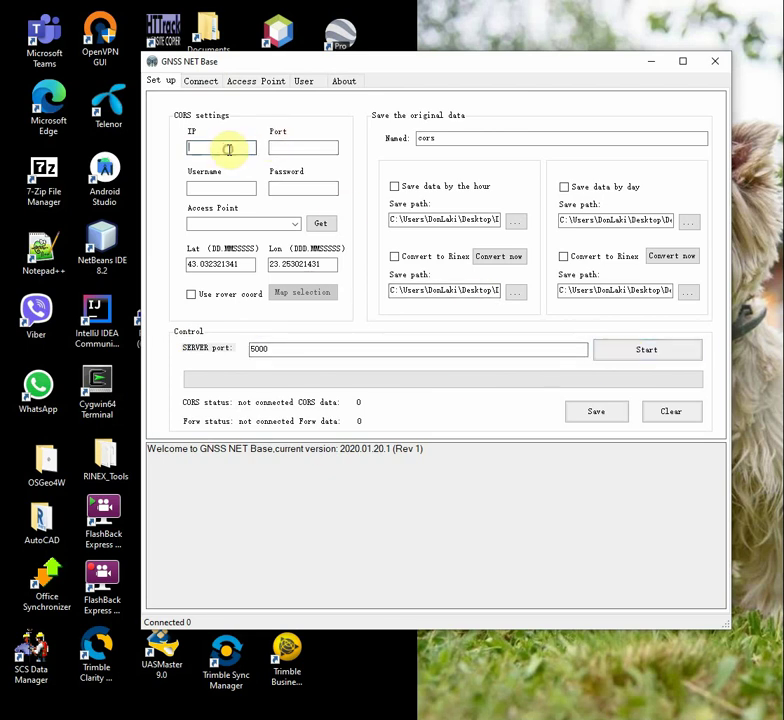
click(229, 150)
text(93.87.56.29)
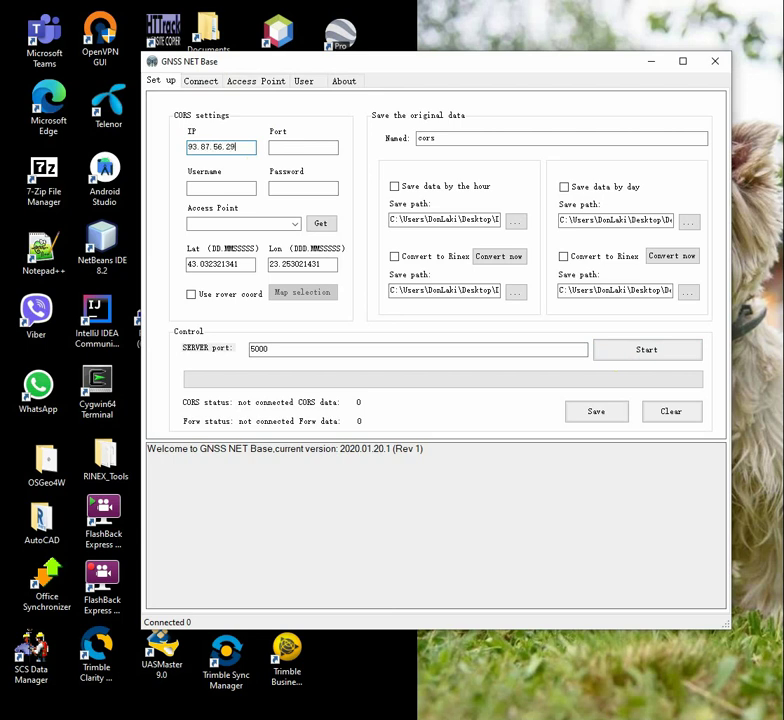
click(287, 146)
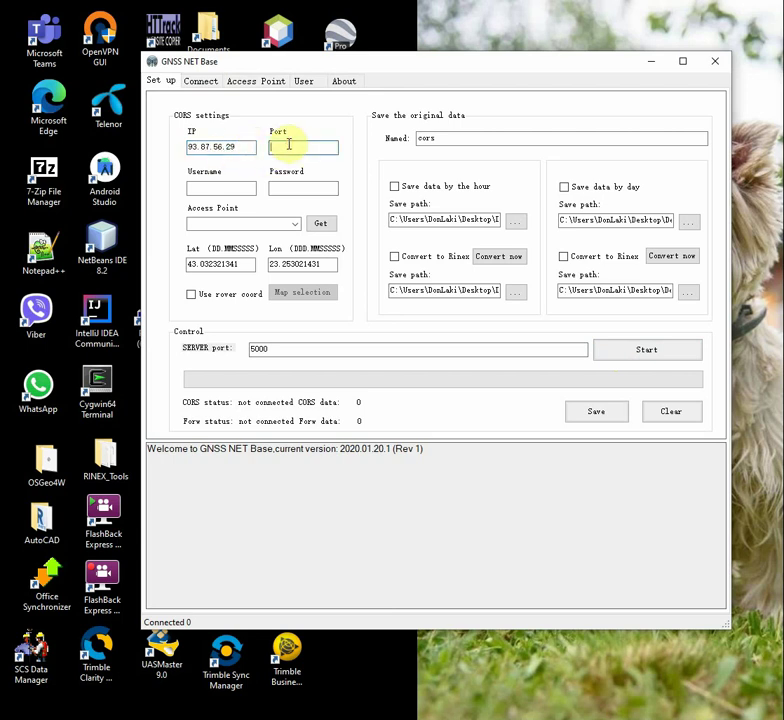
text(2101)
click(219, 189)
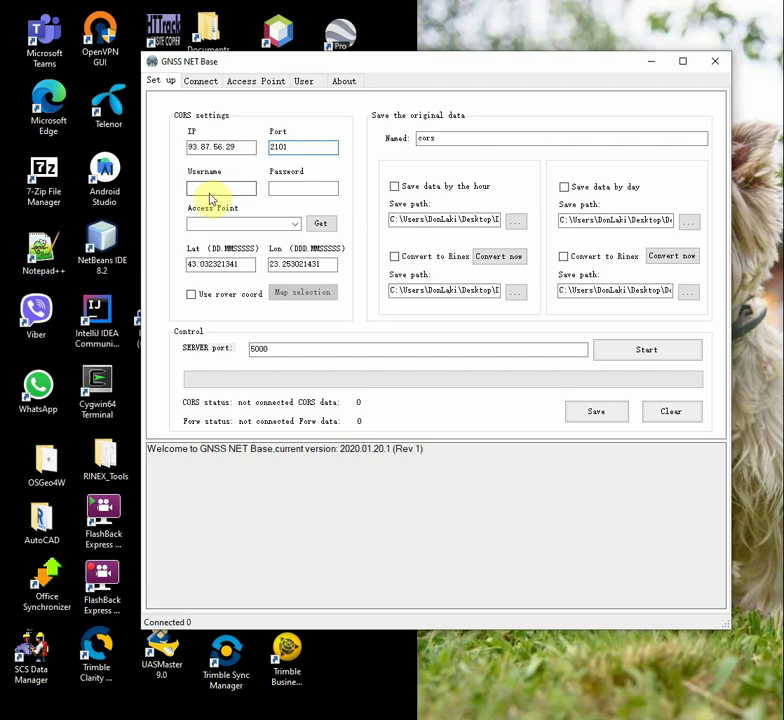
text(**)
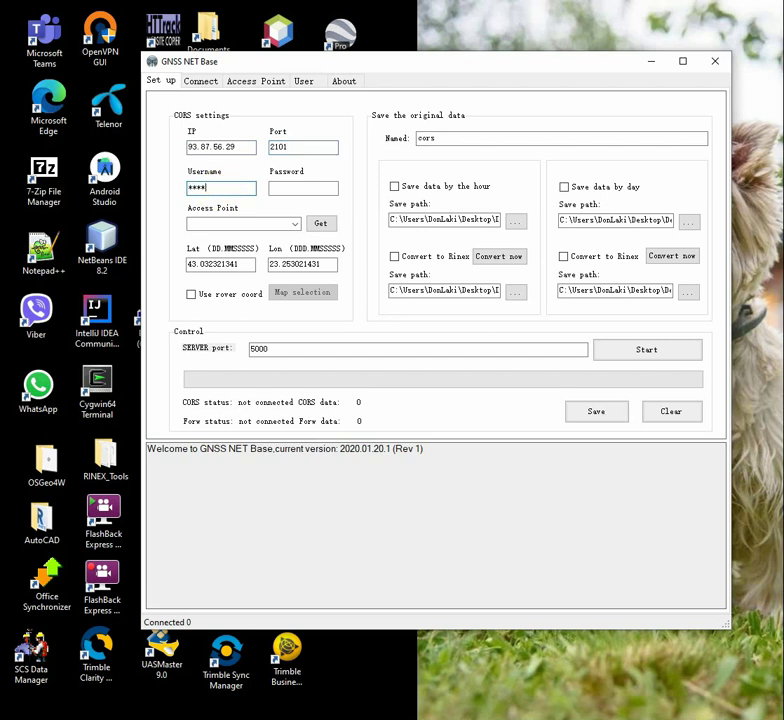
click(303, 188)
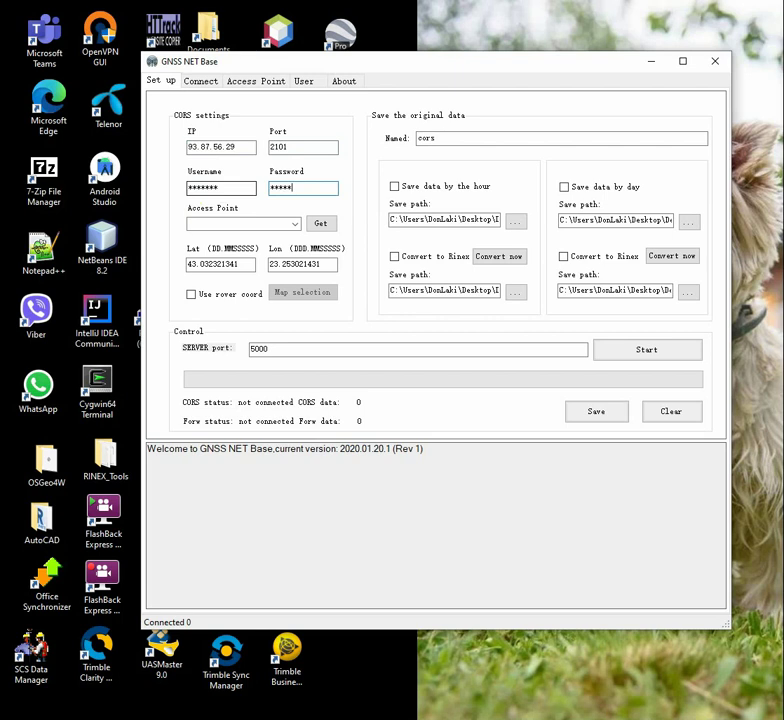
click(325, 225)
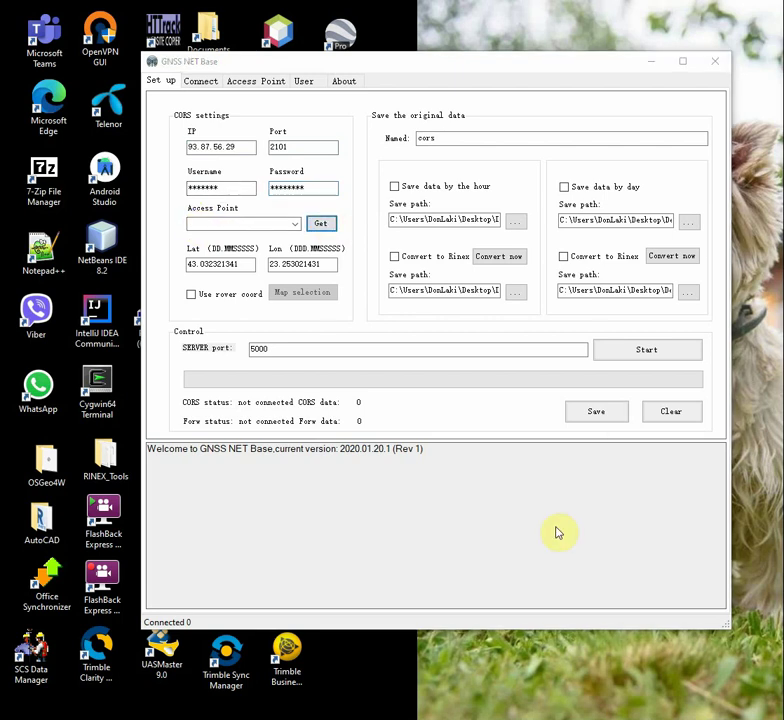
- Select the RTX_NET access point and start the base server on port 5000
click(722, 411)
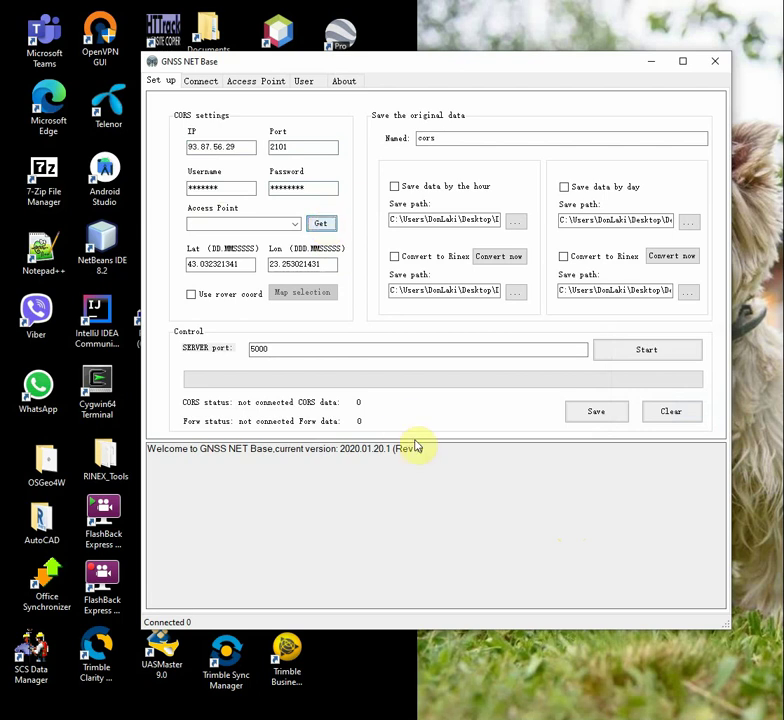
click(295, 223)
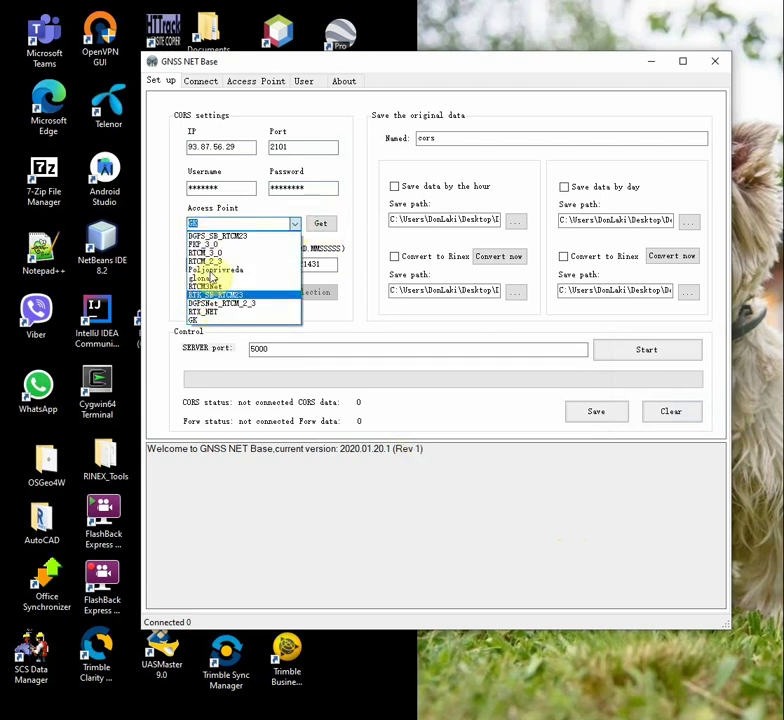
click(210, 313)
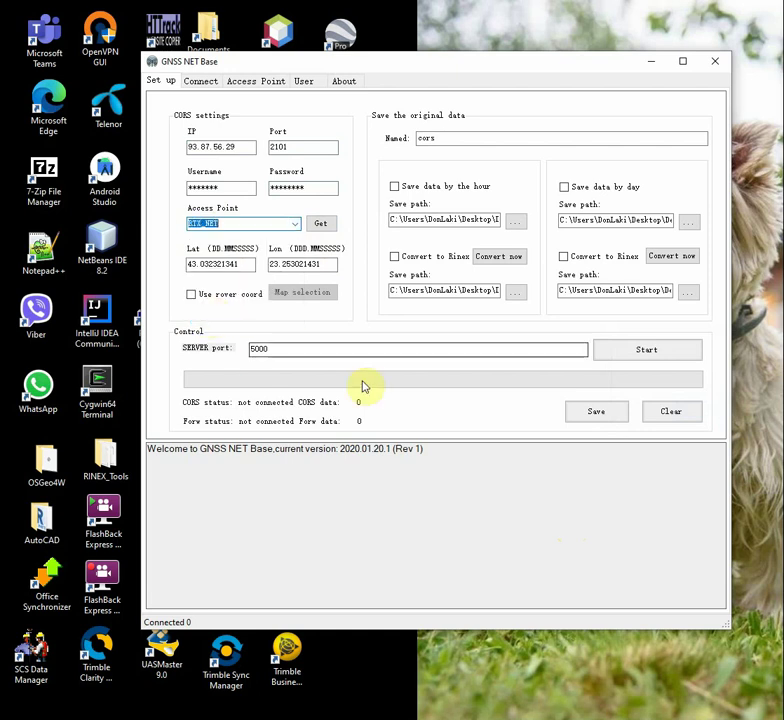
click(214, 296)
click(214, 296)
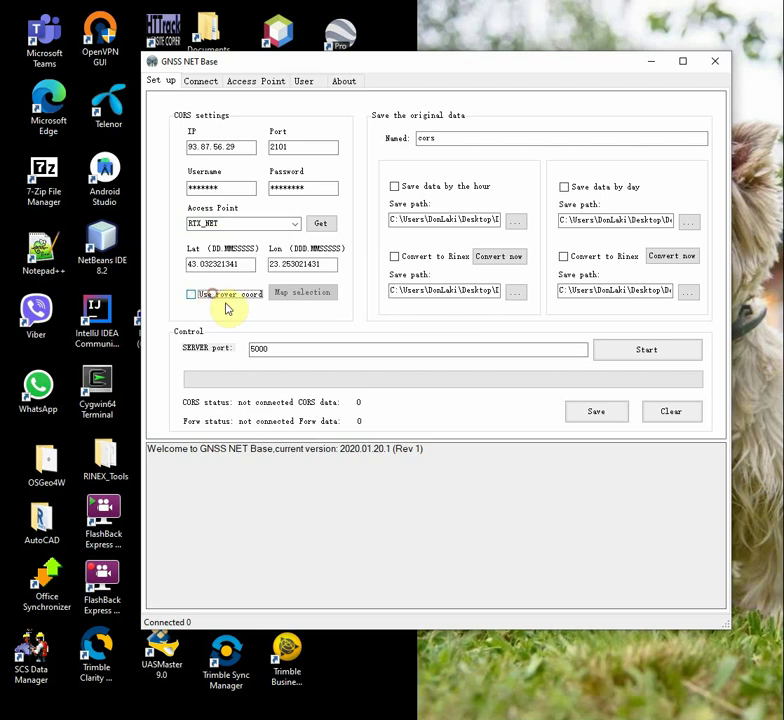
click(679, 350)
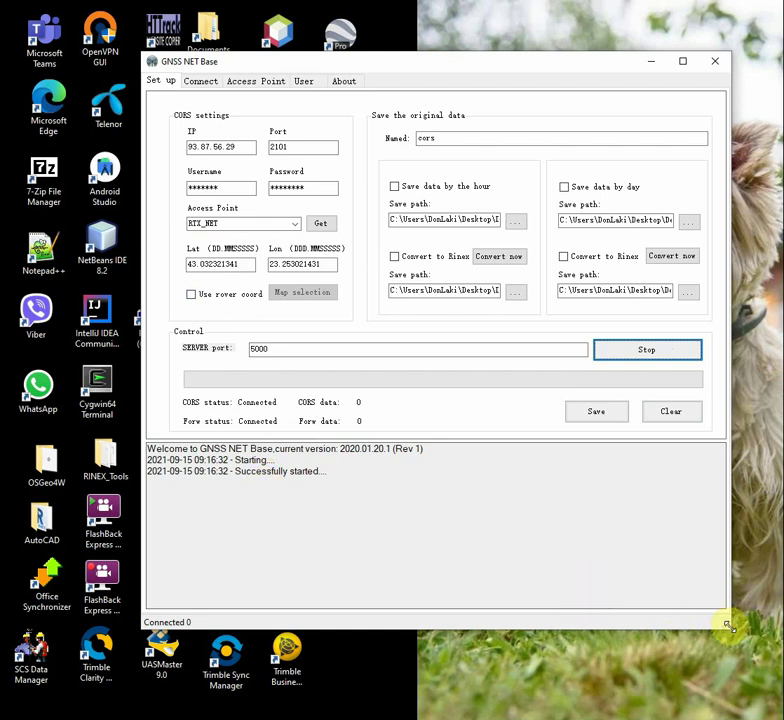
mouse_move(728, 626)
mouse_down()
mouse_move(717, 696)
mouse_move(717, 651)
mouse_move(727, 634)
mouse_move(724, 640)
mouse_up()
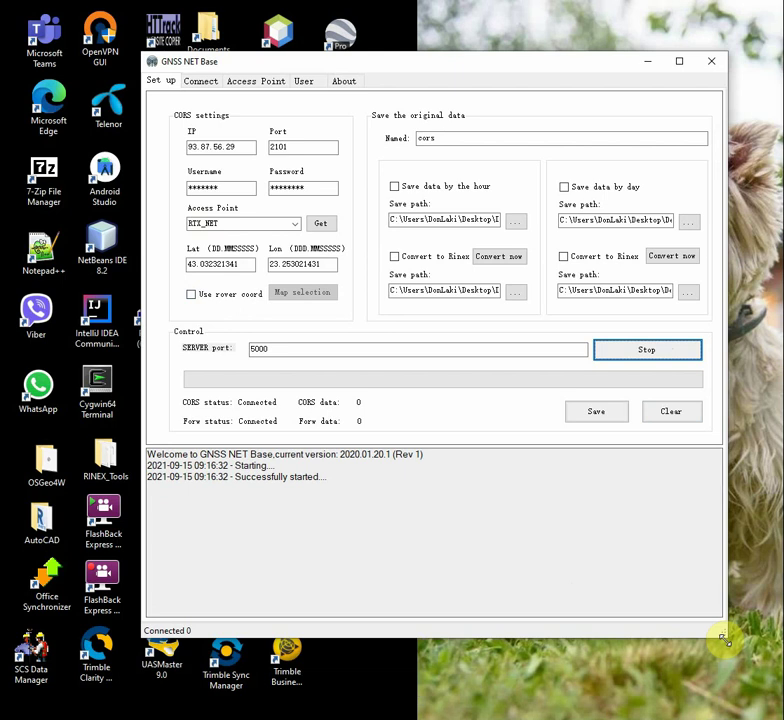
click(201, 81)
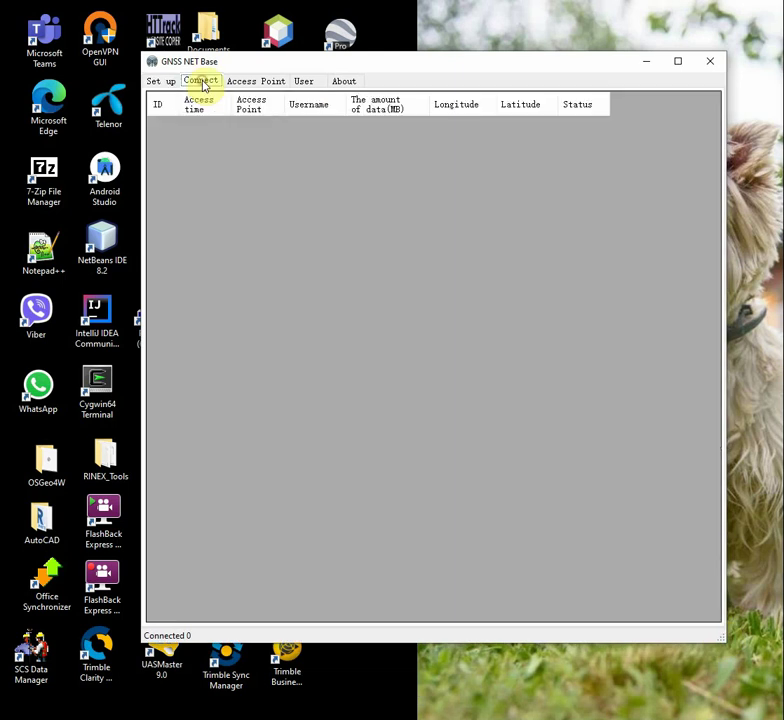
- Verify on the Access Point, User and Connect tabs that the first user has a fixed solution on RTX_NET
click(251, 80)
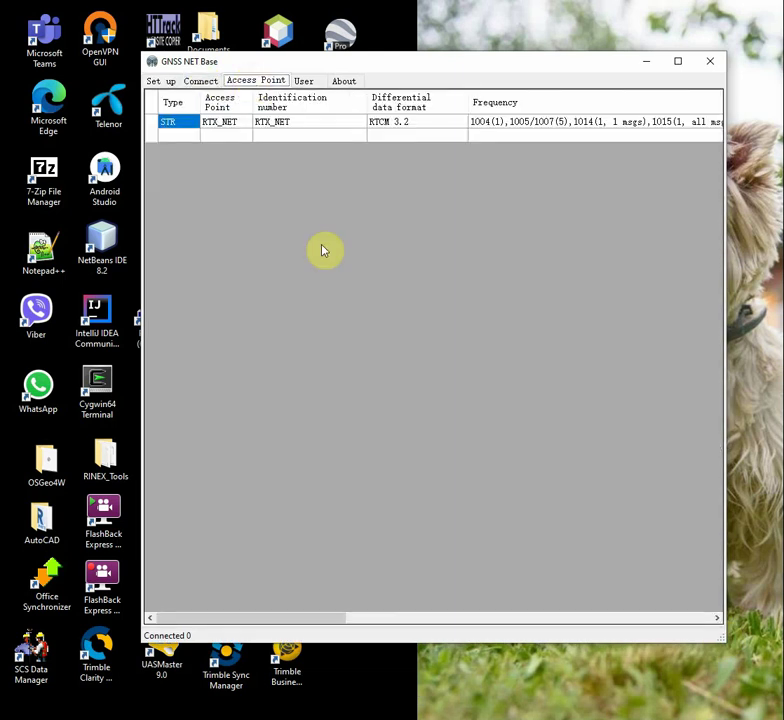
drag(333, 622, 271, 604)
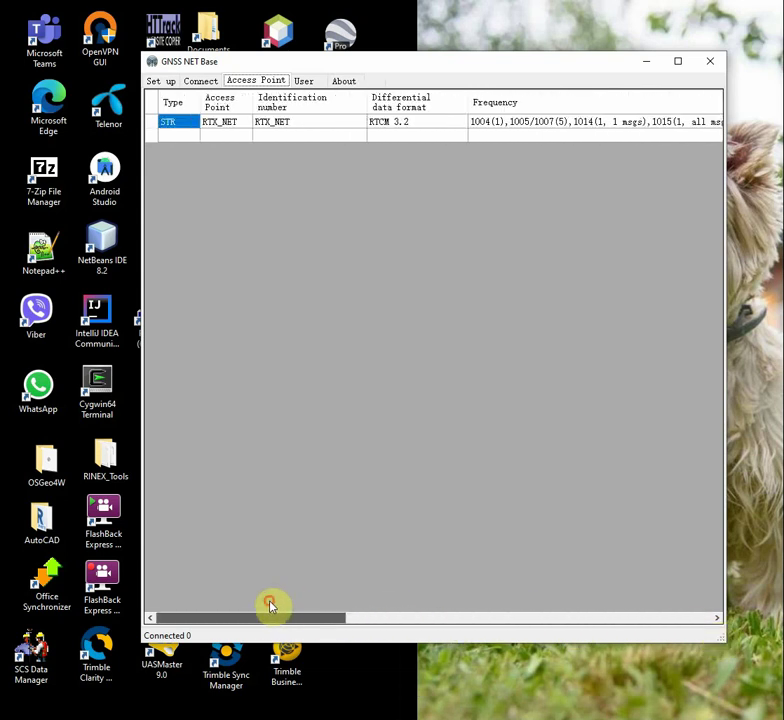
click(306, 80)
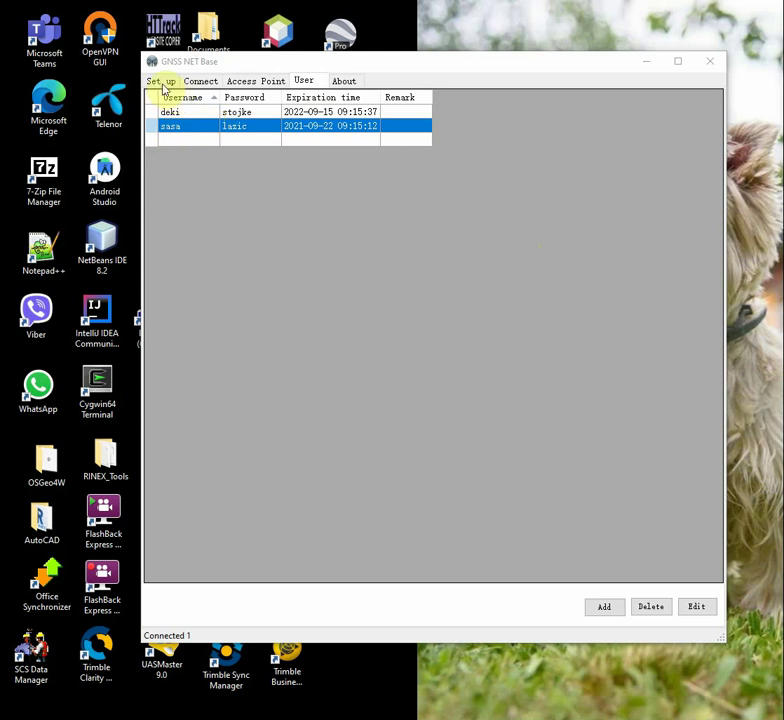
click(200, 82)
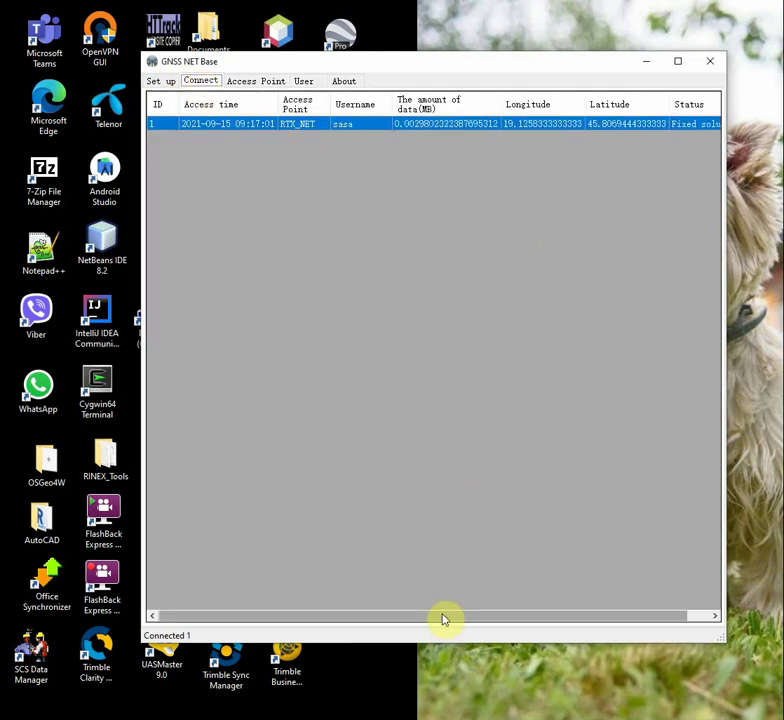
drag(443, 618, 541, 604)
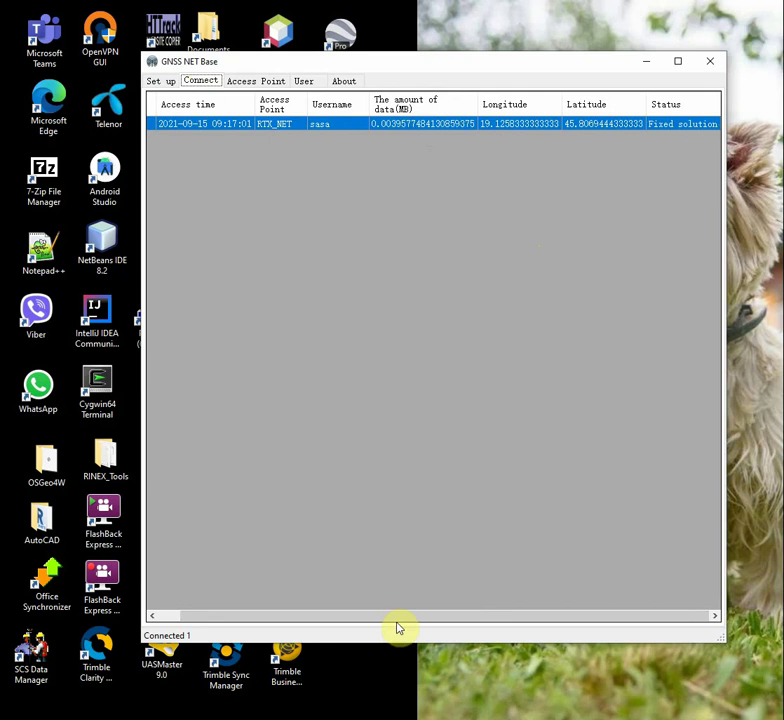
drag(437, 623, 194, 556)
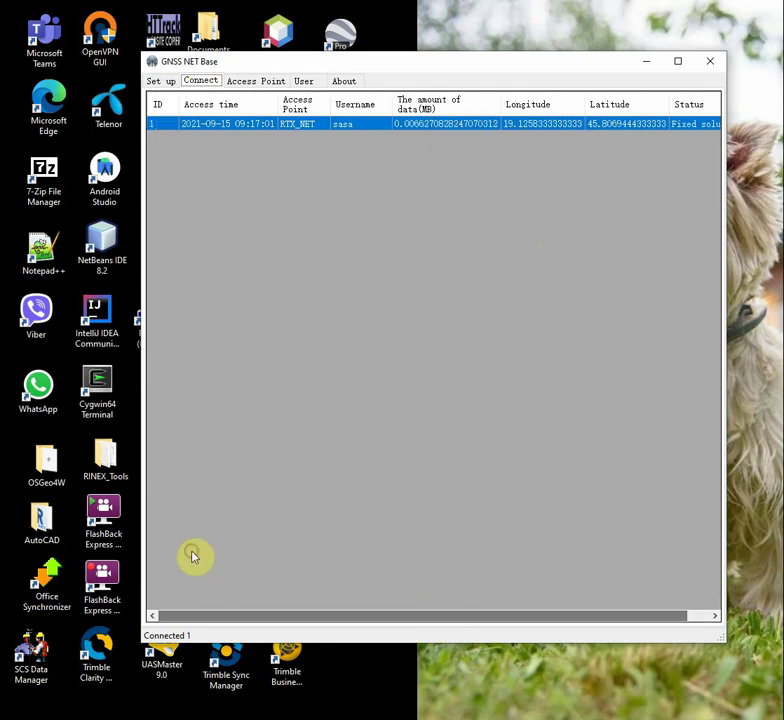
click(161, 81)
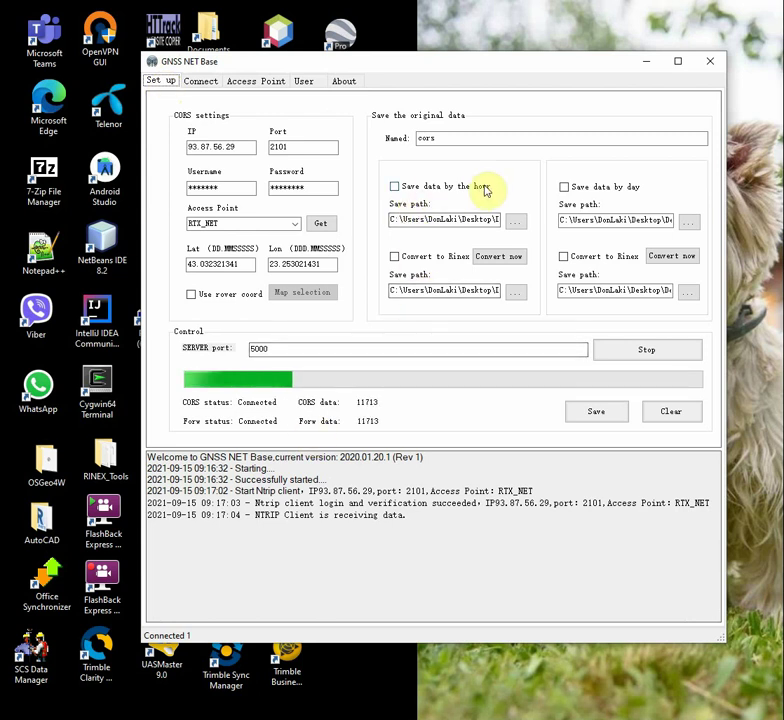
- Enable hourly and daily saving of original data, then select the user expiring in 2022
click(484, 188)
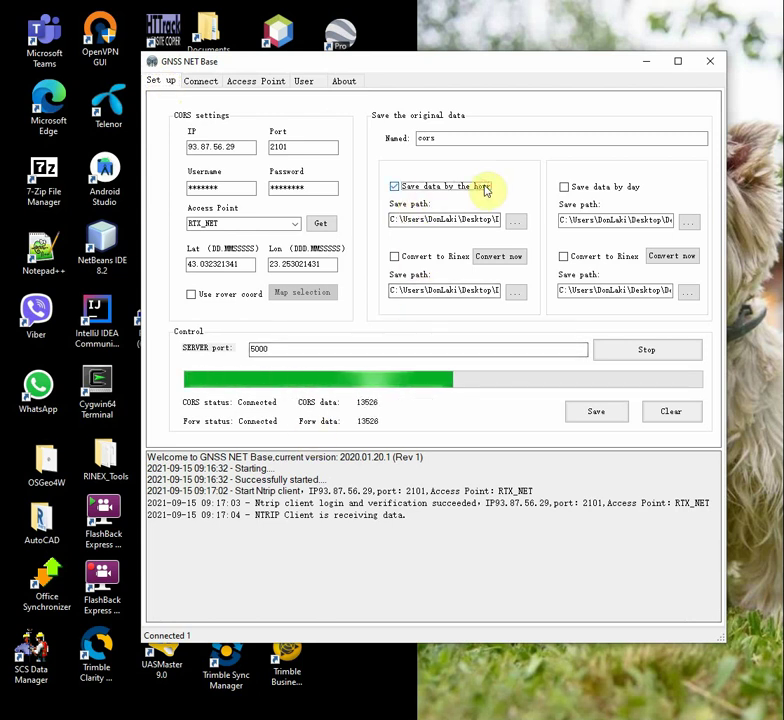
click(617, 190)
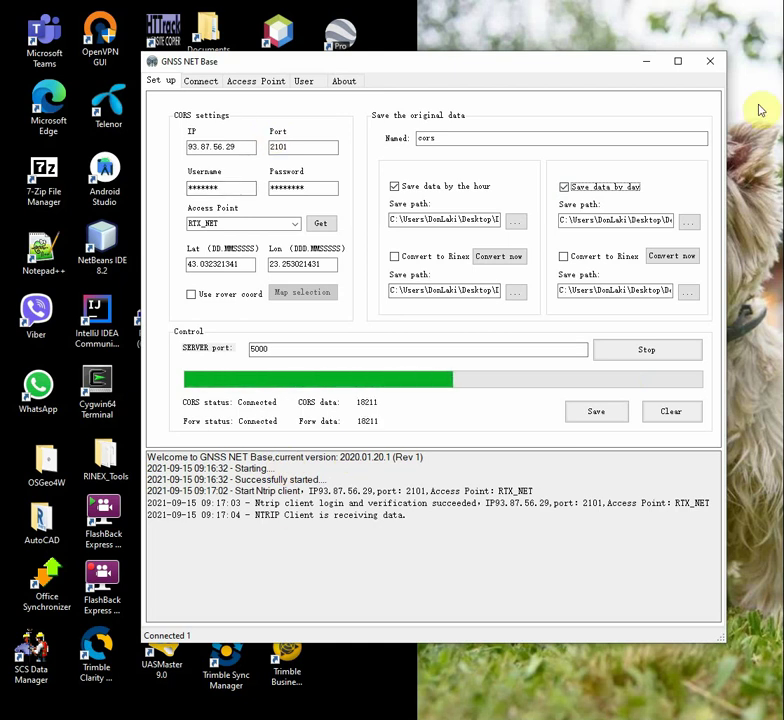
click(307, 84)
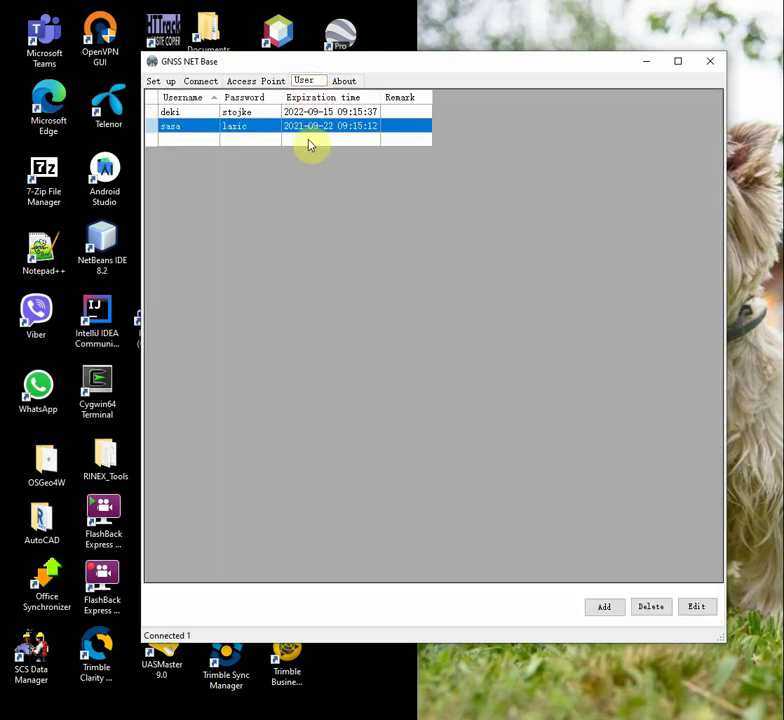
click(200, 113)
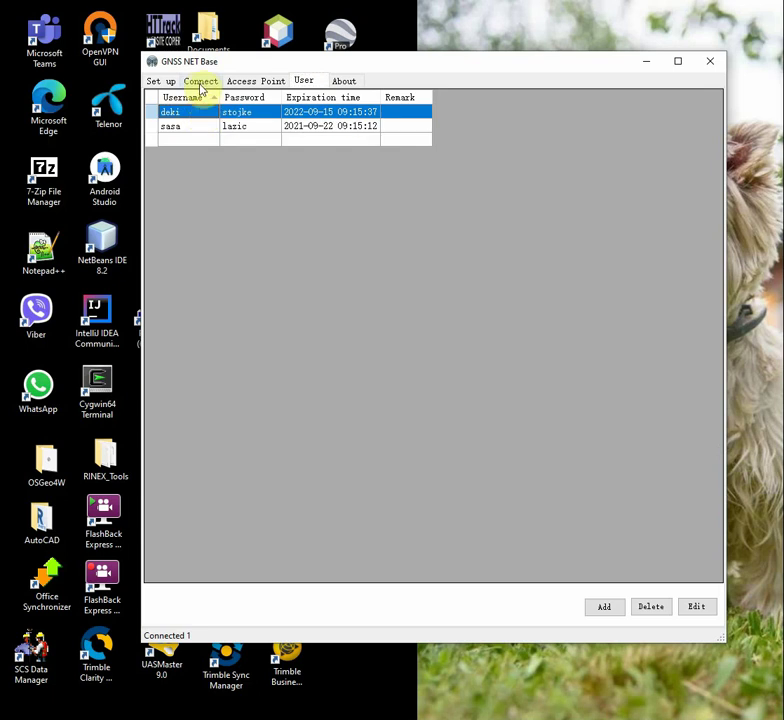
- Verify both clients are connected at fixed solution on RTX_NET in the connection list
click(200, 83)
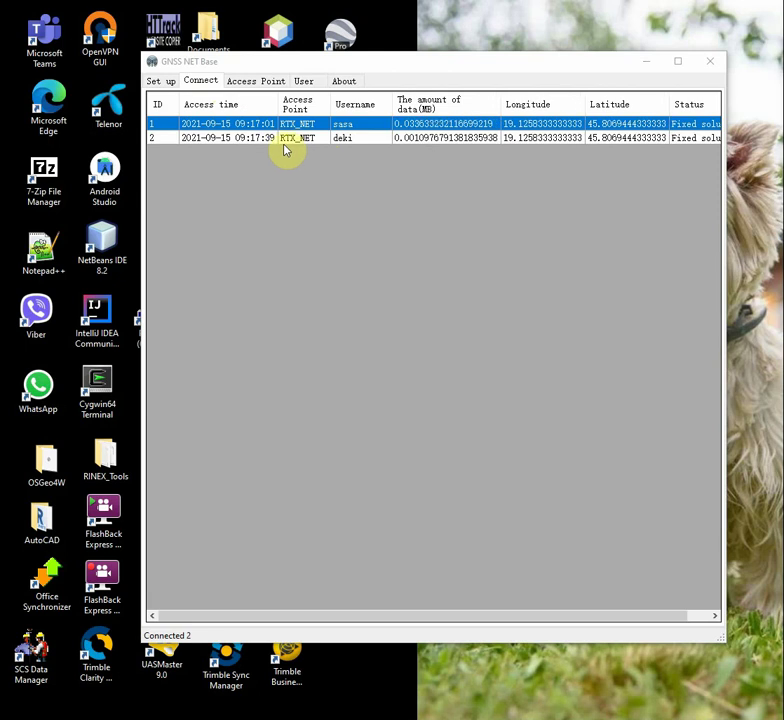
click(282, 140)
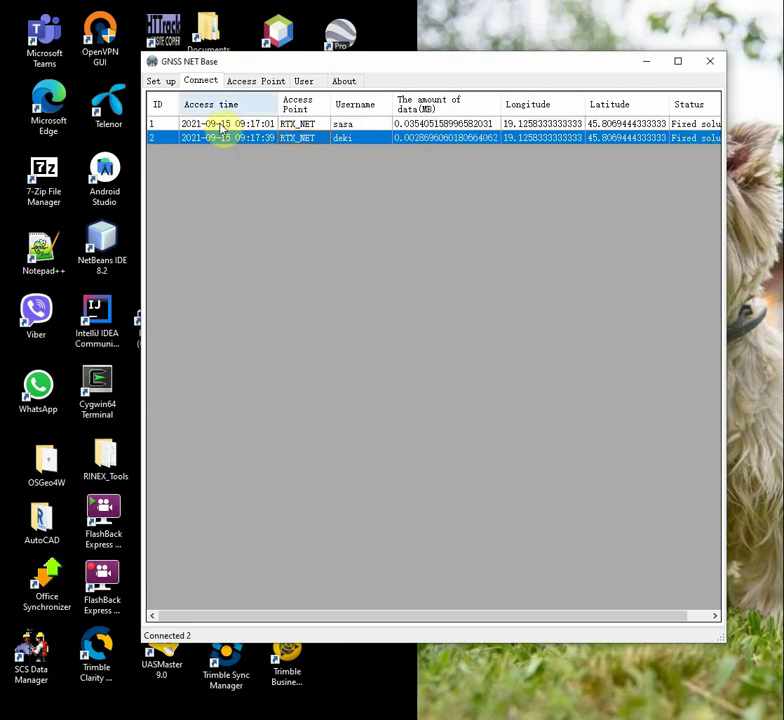
click(163, 84)
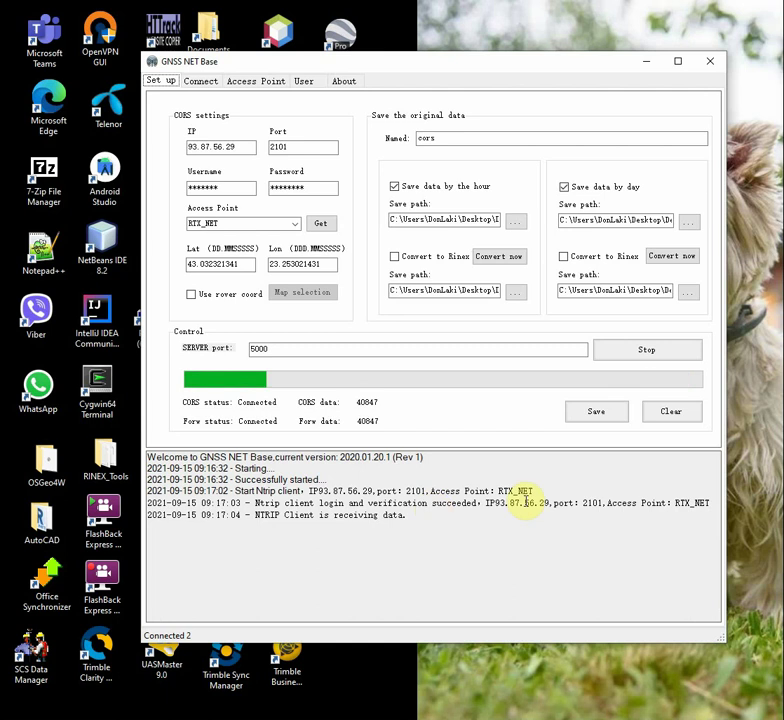
click(344, 81)
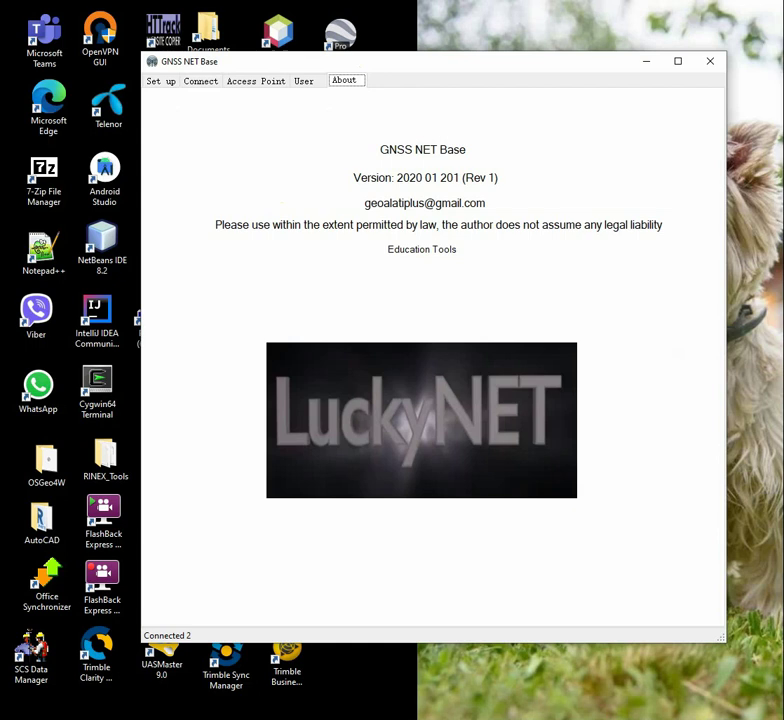
click(203, 84)
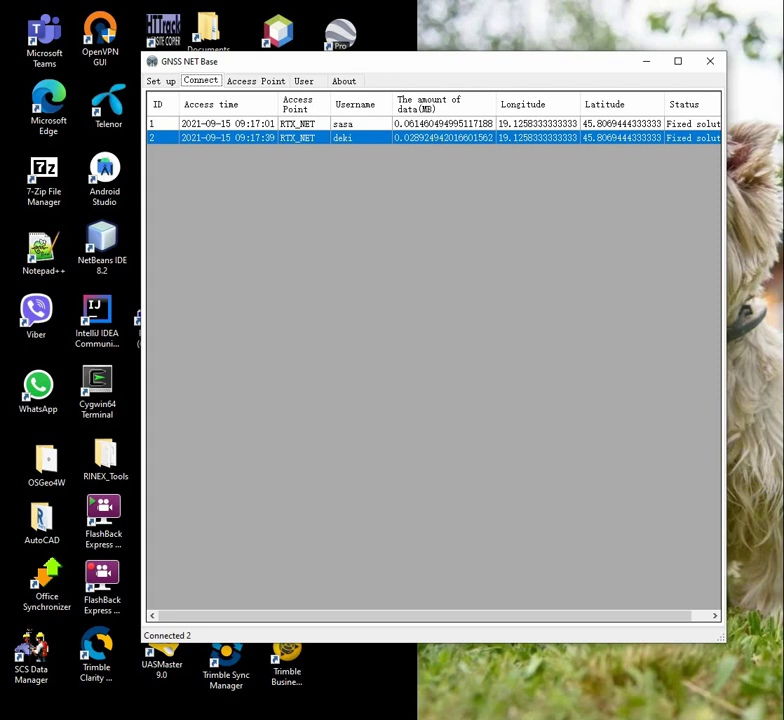
click(161, 81)
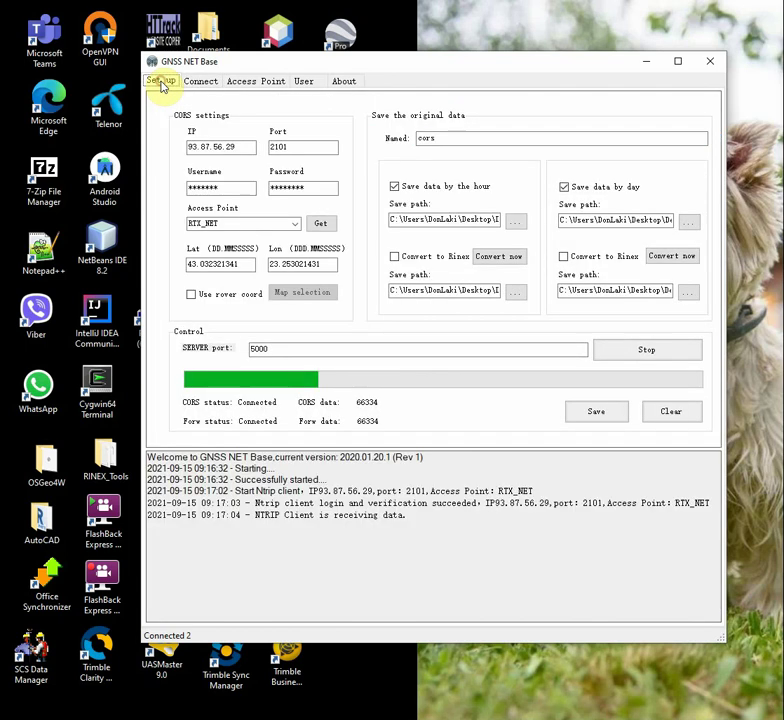